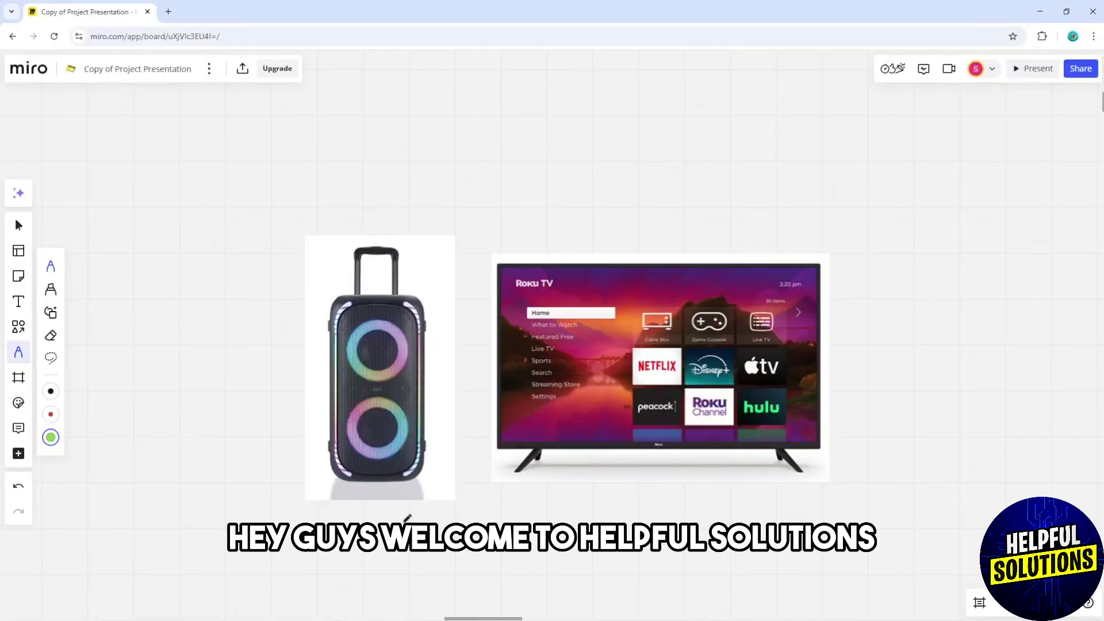
{"action": "scroll", "coordinate": [380, 501], "scroll_direction": "up", "scroll_amount": 3}
{"action": "scroll", "coordinate": [378, 488], "scroll_direction": "up", "scroll_amount": 2}
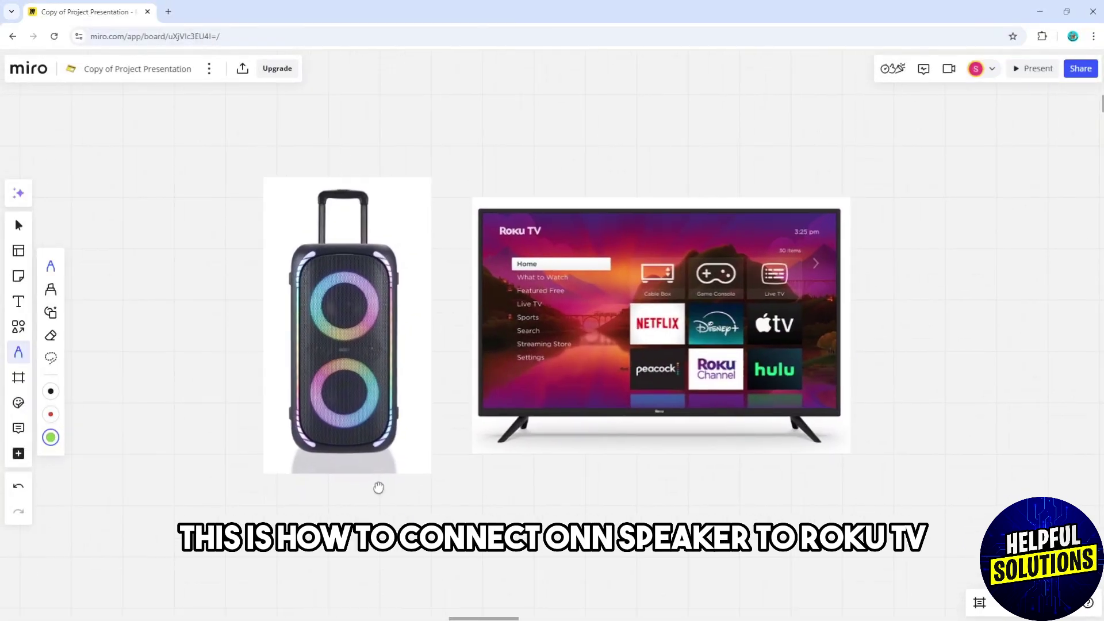
Pan the board slightly toward the Roku TV and Bluetooth icon images
{"action": "left_click_drag", "start_coordinate": [378, 489], "coordinate": [385, 488]}
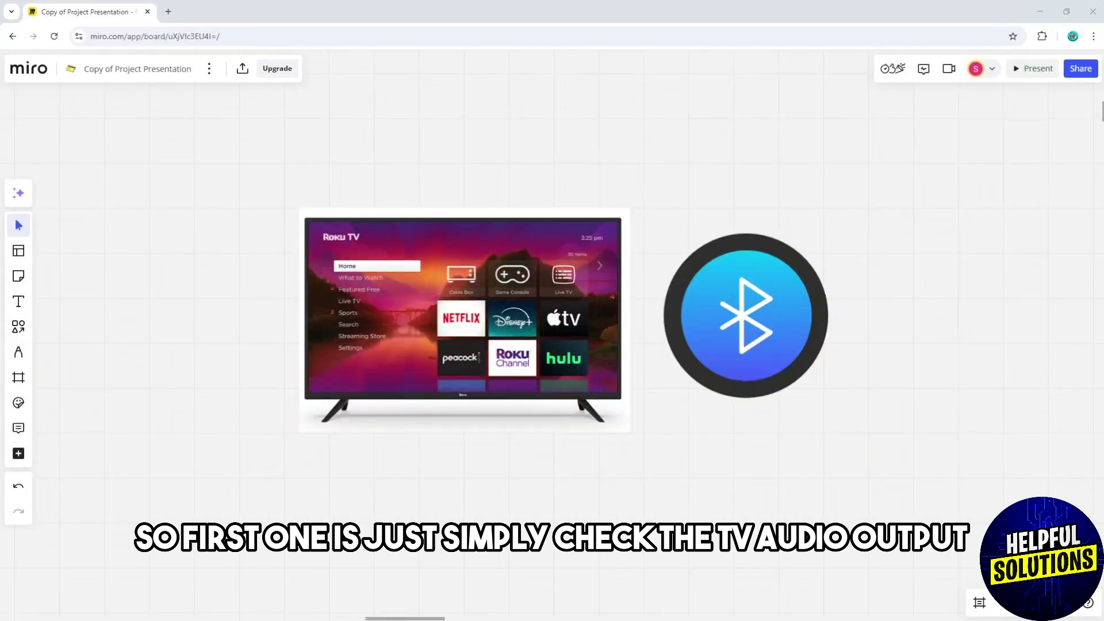
With the Pen, draw a red X on Bluetooth and green checks over both cables
{"action": "left_click", "coordinate": [18, 352]}
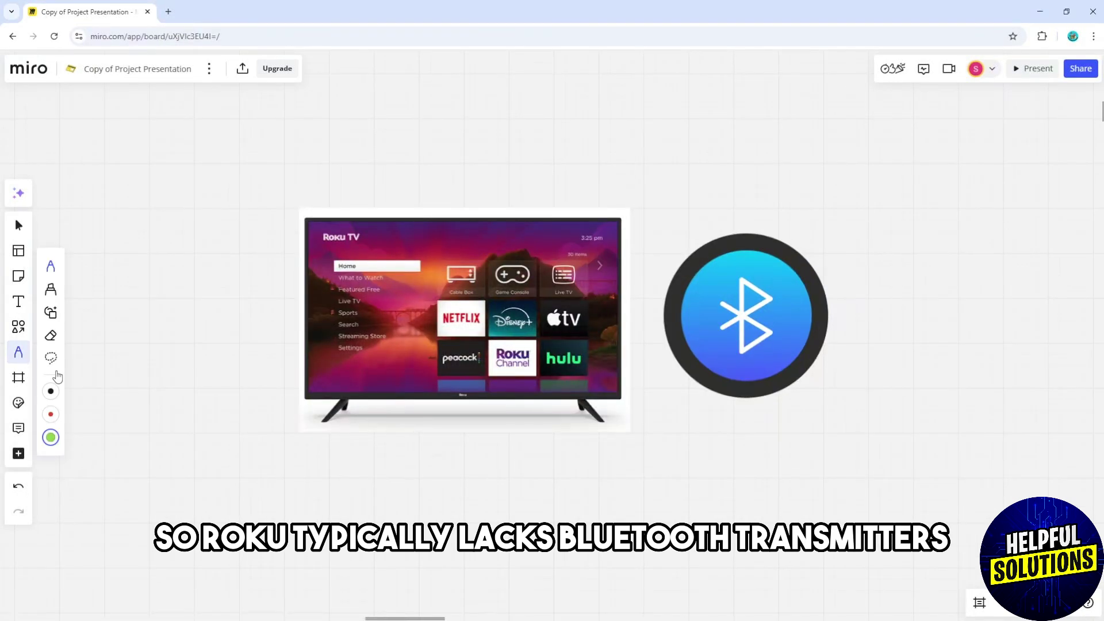
{"action": "left_click", "coordinate": [50, 414]}
{"action": "left_click_drag", "start_coordinate": [678, 214], "coordinate": [844, 413]}
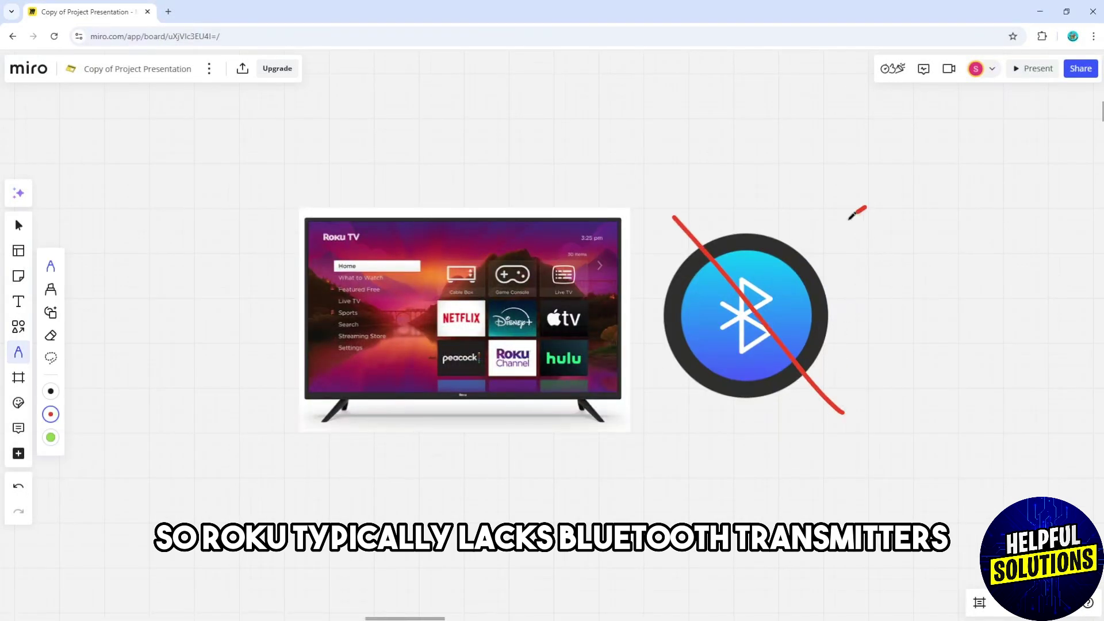
{"action": "left_click_drag", "start_coordinate": [865, 209], "coordinate": [698, 405]}
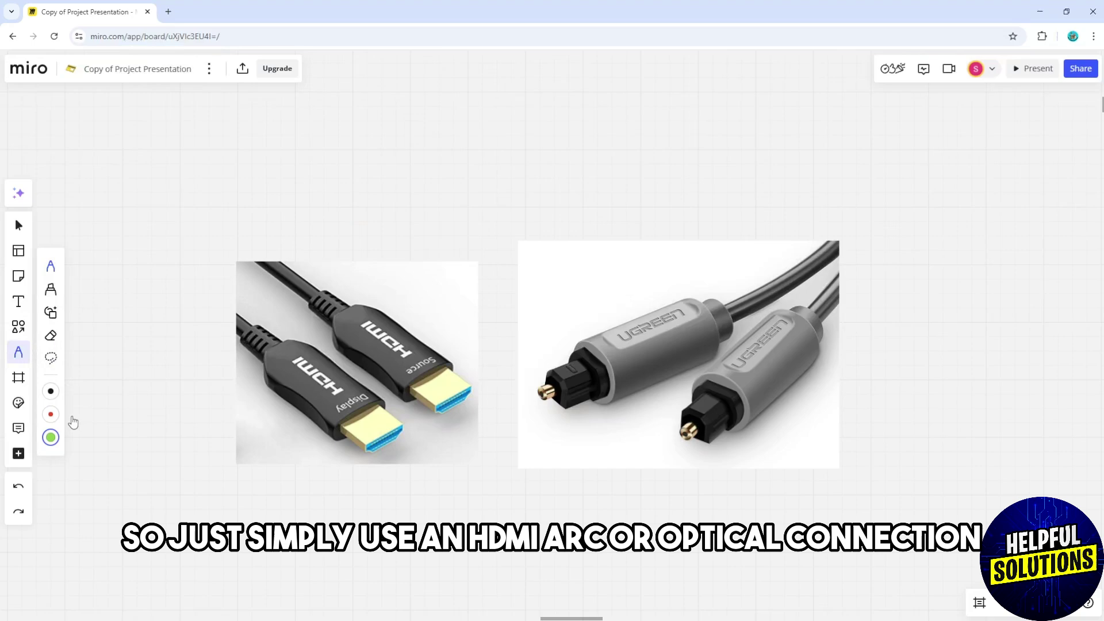
{"action": "left_click_drag", "start_coordinate": [352, 194], "coordinate": [443, 122]}
{"action": "left_click_drag", "start_coordinate": [637, 188], "coordinate": [710, 132]}
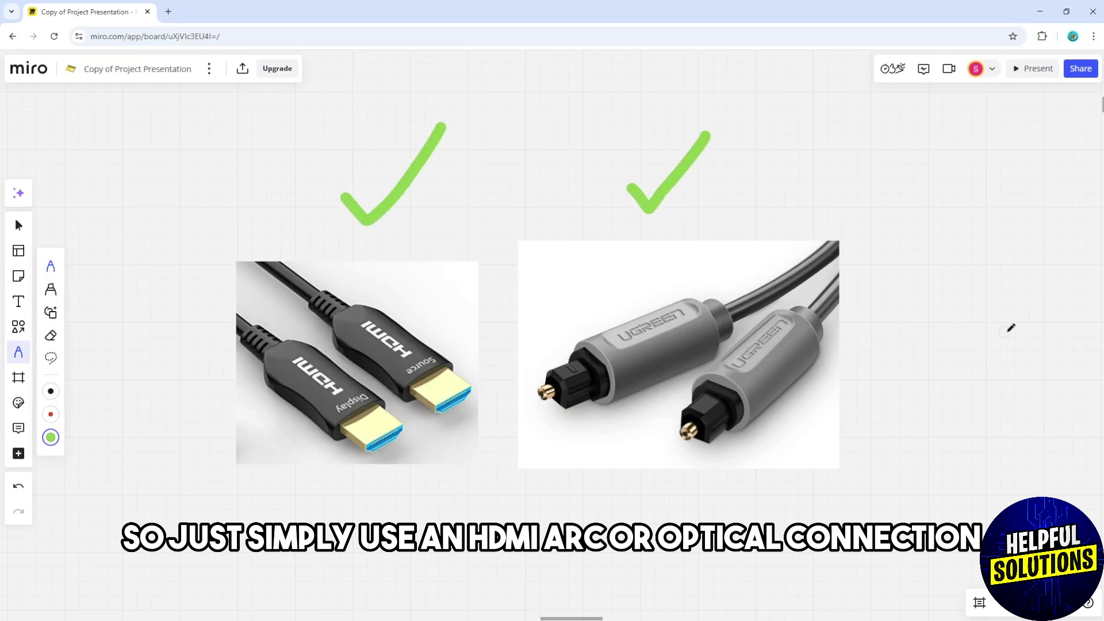
{"action": "scroll", "coordinate": [552, 345], "scroll_direction": "right", "scroll_amount": 10}
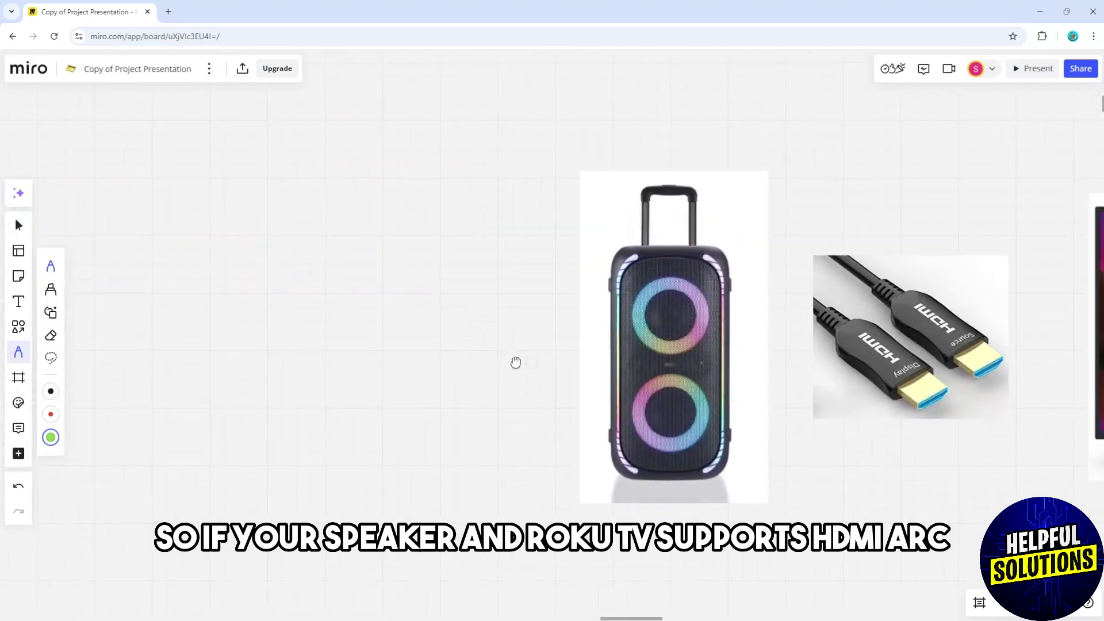
{"action": "scroll", "coordinate": [538, 361], "scroll_direction": "down", "scroll_amount": 2}
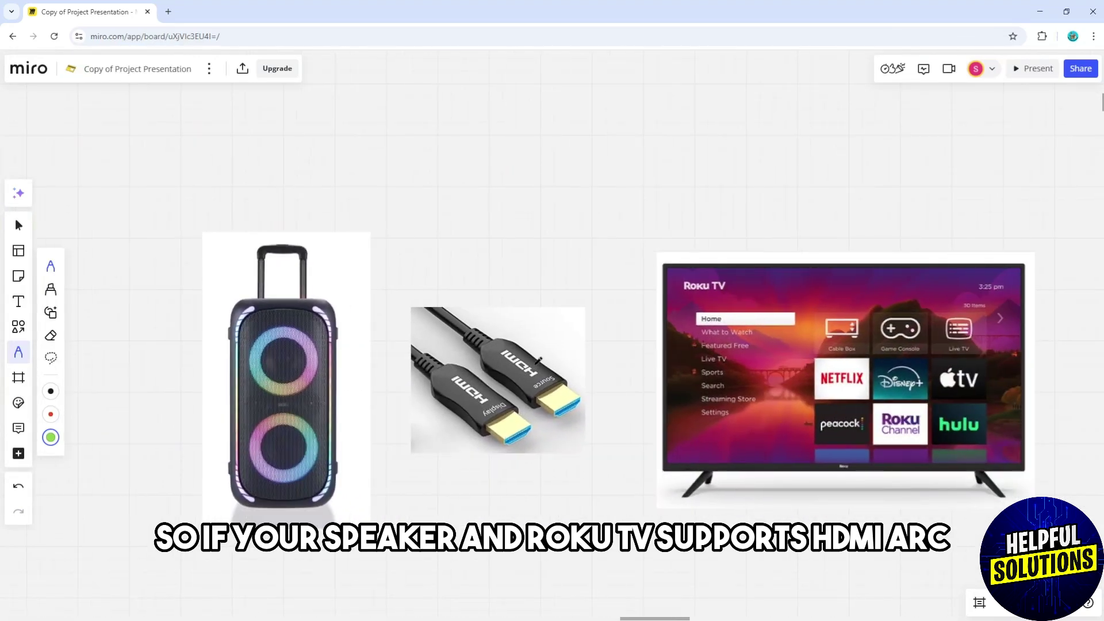
Draw two red Pen arrows linking the HDMI cable to the speaker and the Roku TV
{"action": "left_click", "coordinate": [50, 415]}
{"action": "mouse_move", "coordinate": [446, 413]}
{"action": "left_mouse_down"}
{"action": "mouse_move", "coordinate": [373, 413]}
{"action": "mouse_move", "coordinate": [372, 427]}
{"action": "mouse_move", "coordinate": [380, 398]}
{"action": "left_mouse_up"}
{"action": "mouse_move", "coordinate": [550, 347]}
{"action": "left_mouse_down"}
{"action": "mouse_move", "coordinate": [642, 346]}
{"action": "mouse_move", "coordinate": [616, 357]}
{"action": "left_mouse_up"}
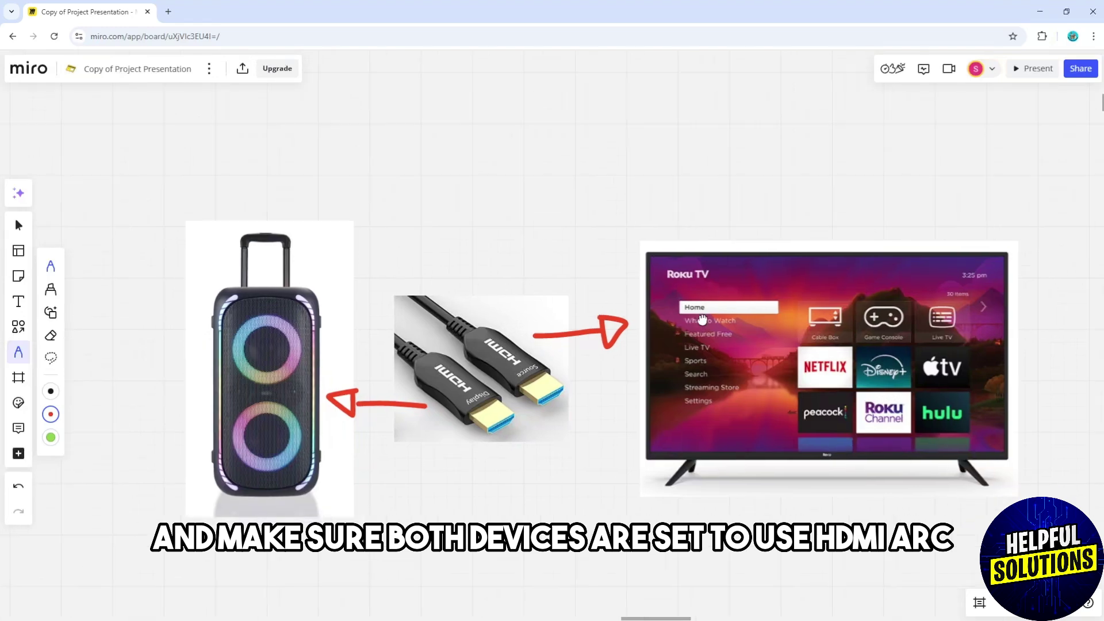
{"action": "scroll", "coordinate": [651, 328], "scroll_direction": "down", "scroll_amount": 2}
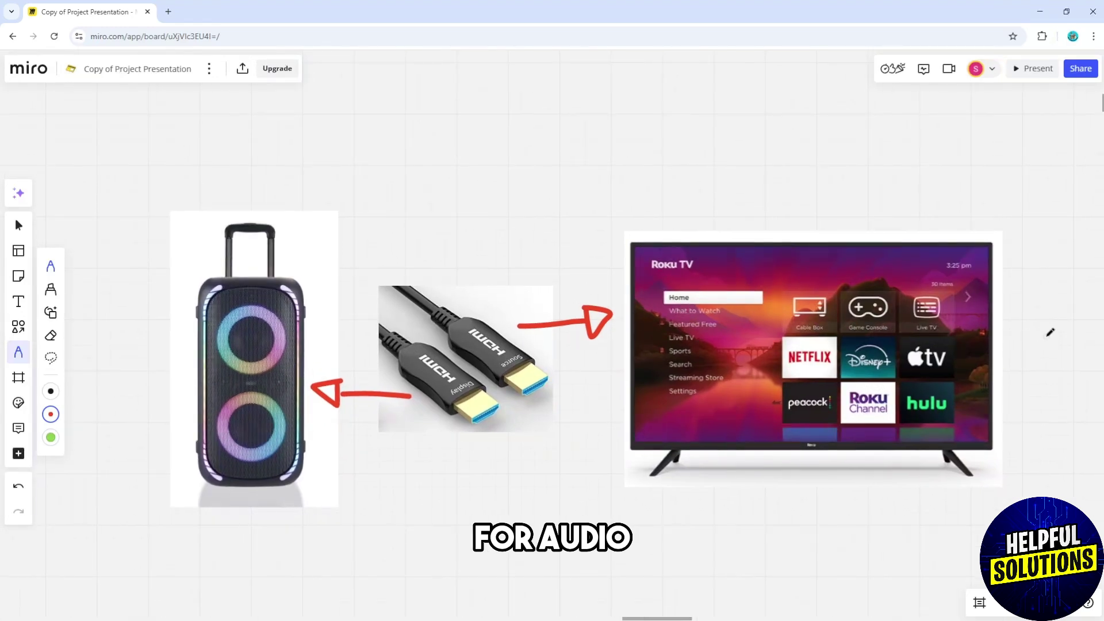
{"action": "left_click_drag", "start_coordinate": [1050, 333], "coordinate": [333, 354]}
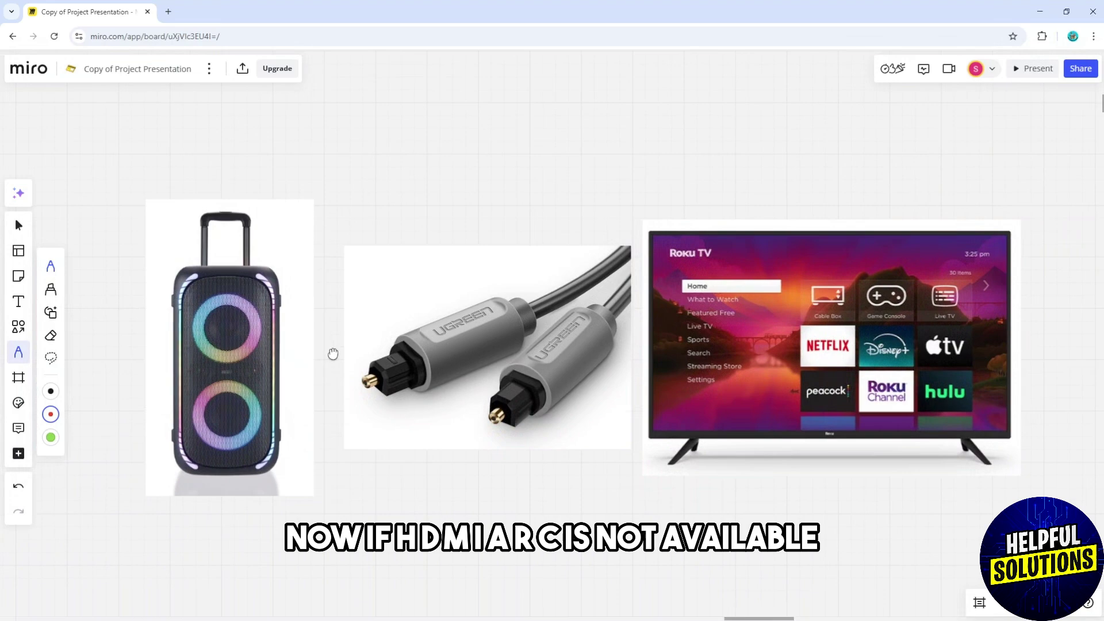
Draw red arrows from the optical cable to speaker and TV, and underline Roku Settings
{"action": "mouse_move", "coordinate": [400, 314]}
{"action": "left_mouse_down"}
{"action": "mouse_move", "coordinate": [333, 312]}
{"action": "mouse_move", "coordinate": [338, 298]}
{"action": "left_mouse_up"}
{"action": "mouse_move", "coordinate": [580, 399]}
{"action": "left_mouse_down"}
{"action": "mouse_move", "coordinate": [636, 399]}
{"action": "mouse_move", "coordinate": [640, 412]}
{"action": "mouse_move", "coordinate": [627, 384]}
{"action": "left_mouse_up"}
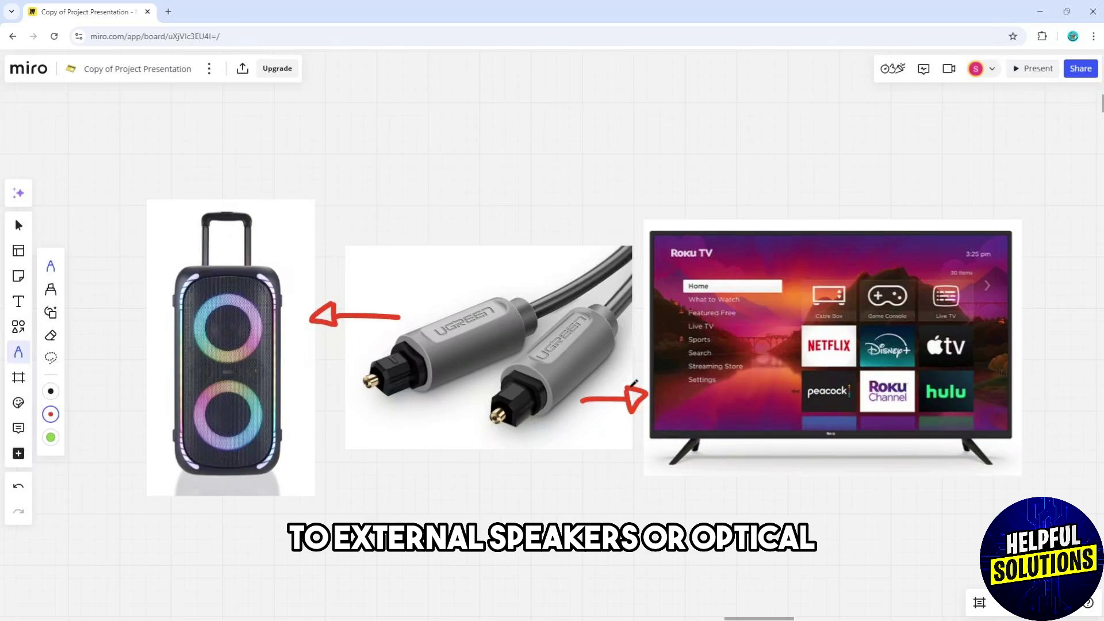
{"action": "left_click_drag", "start_coordinate": [256, 319], "coordinate": [346, 322]}
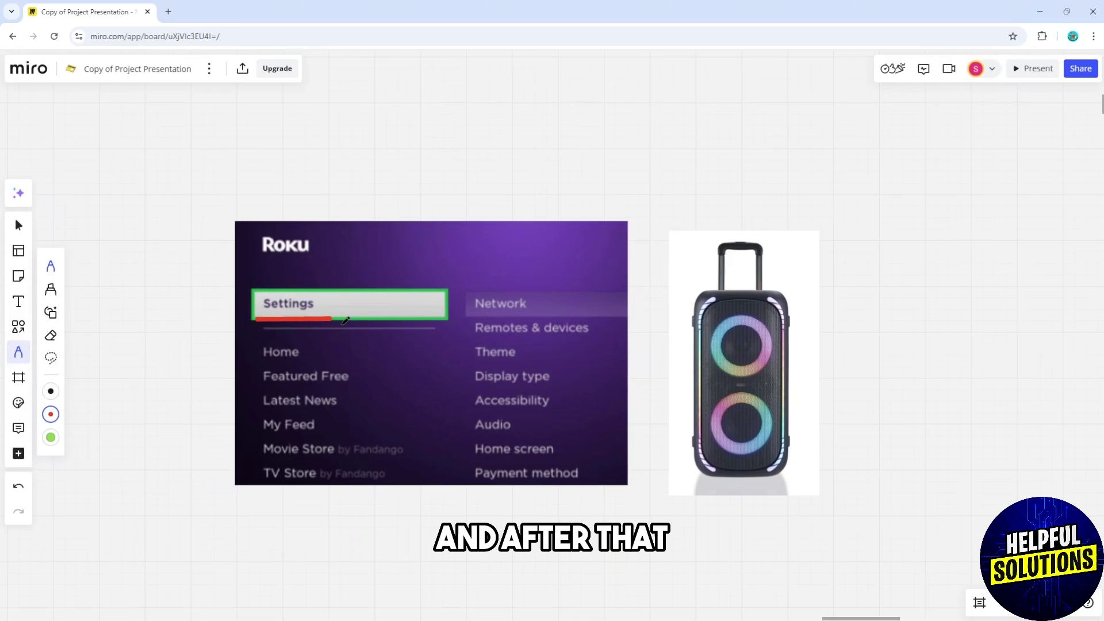
Circle Audio in the Roku menu image in red and add a red arrow pointing to it
{"action": "left_click_drag", "start_coordinate": [410, 334], "coordinate": [392, 319]}
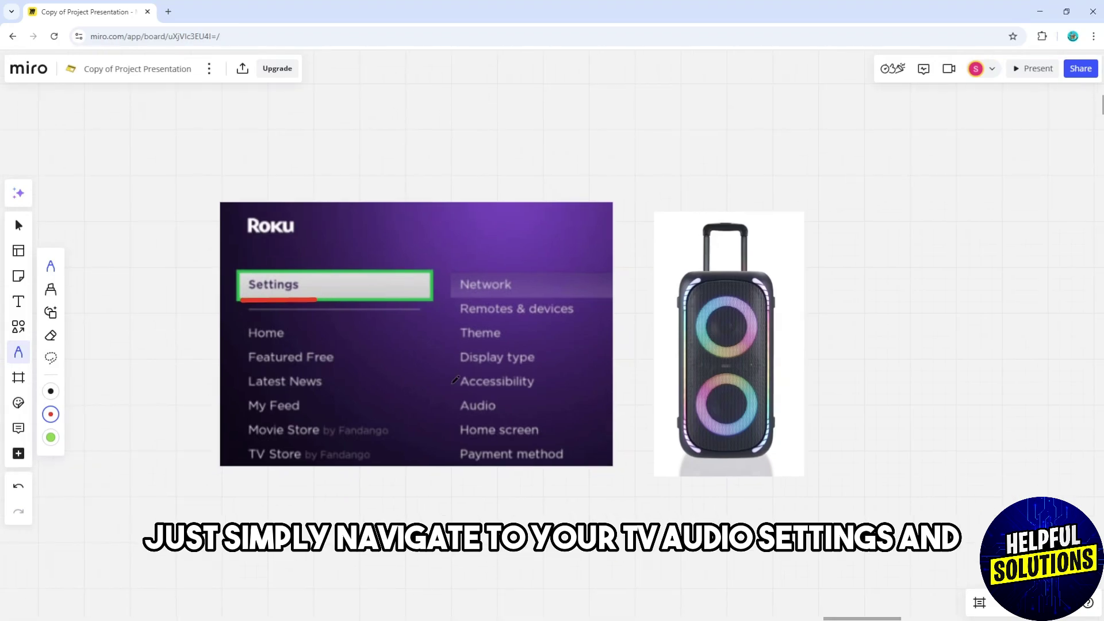
{"action": "mouse_move", "coordinate": [471, 392]}
{"action": "left_mouse_down"}
{"action": "mouse_move", "coordinate": [480, 419]}
{"action": "mouse_move", "coordinate": [516, 404]}
{"action": "mouse_move", "coordinate": [471, 392]}
{"action": "left_mouse_up"}
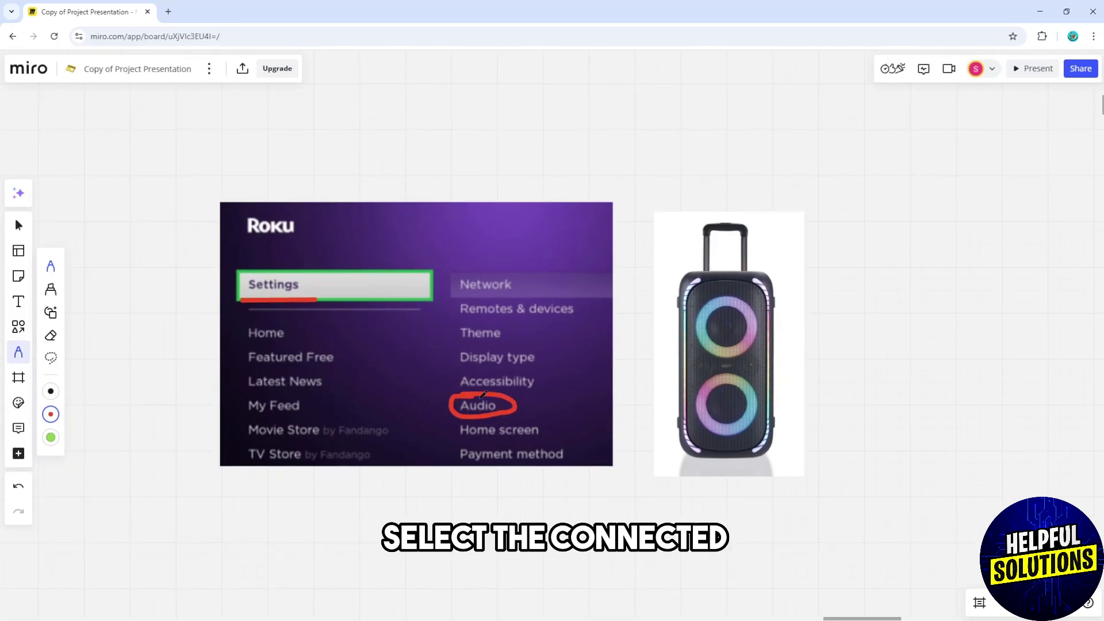
{"action": "left_click_drag", "start_coordinate": [590, 402], "coordinate": [523, 402]}
{"action": "left_click_drag", "start_coordinate": [523, 402], "coordinate": [543, 389]}
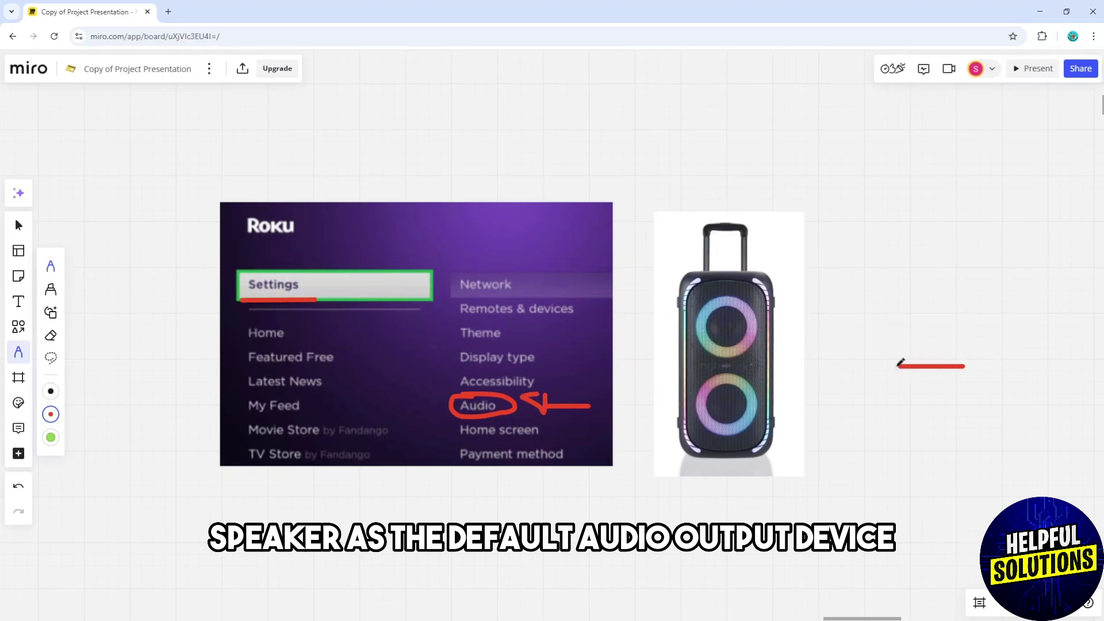
{"action": "mouse_move", "coordinate": [966, 362]}
{"action": "left_mouse_down"}
{"action": "mouse_move", "coordinate": [896, 363]}
{"action": "mouse_move", "coordinate": [897, 387]}
{"action": "left_mouse_up"}
{"action": "left_click_drag", "start_coordinate": [897, 345], "coordinate": [863, 362]}
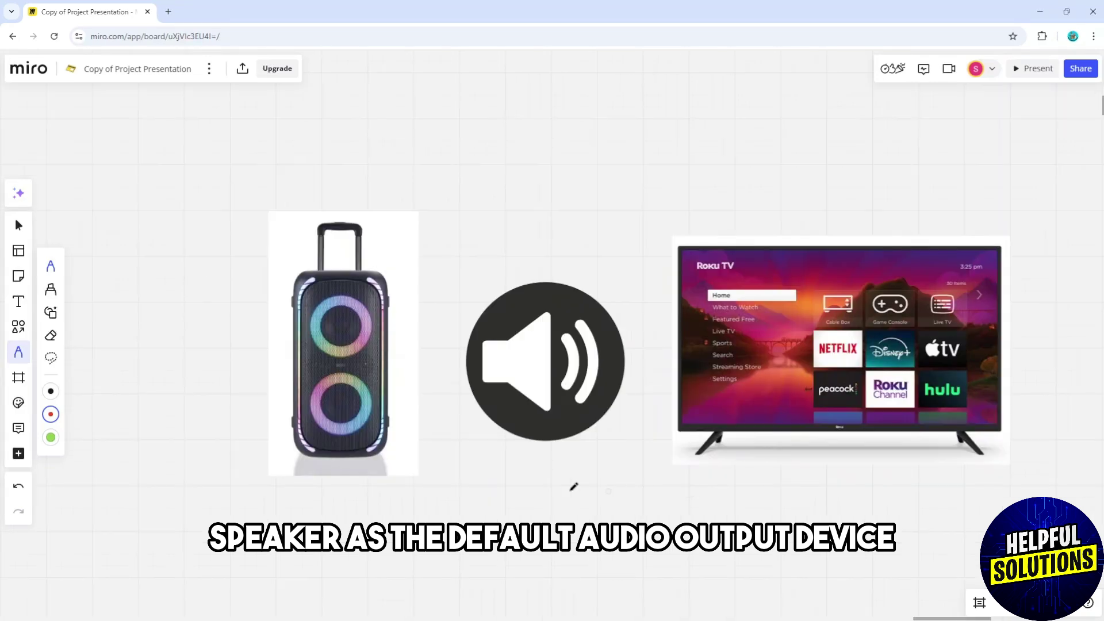
Draw a green checkmark above the sound icon
{"action": "left_click", "coordinate": [51, 437]}
{"action": "mouse_move", "coordinate": [535, 207]}
{"action": "left_mouse_down"}
{"action": "mouse_move", "coordinate": [514, 225]}
{"action": "mouse_move", "coordinate": [536, 249]}
{"action": "left_mouse_up"}
{"action": "left_click_drag", "start_coordinate": [535, 249], "coordinate": [621, 162]}
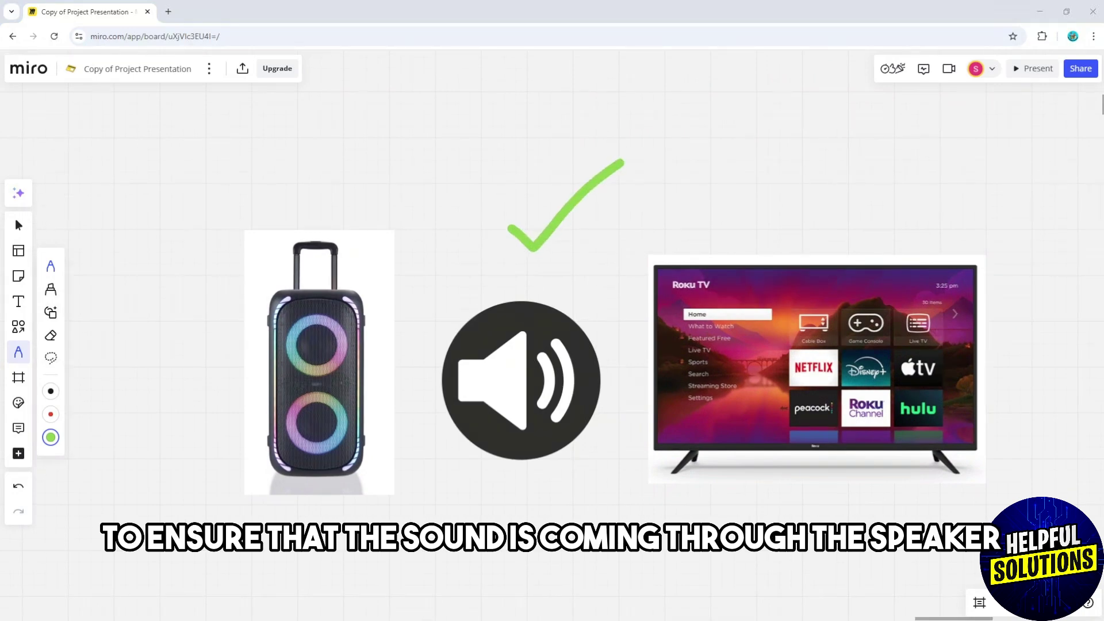